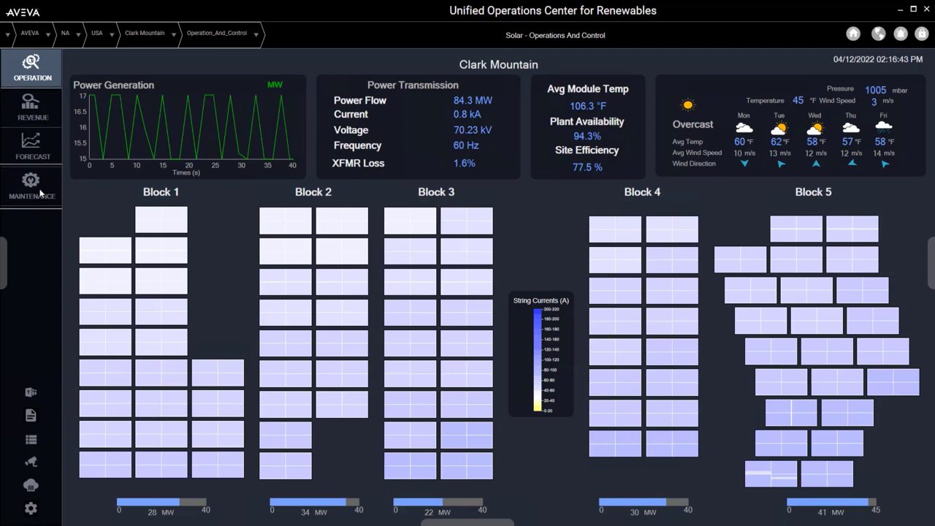
Open Block Level Monitoring for Clark Mountain's Block 1.
left_click(214, 231)
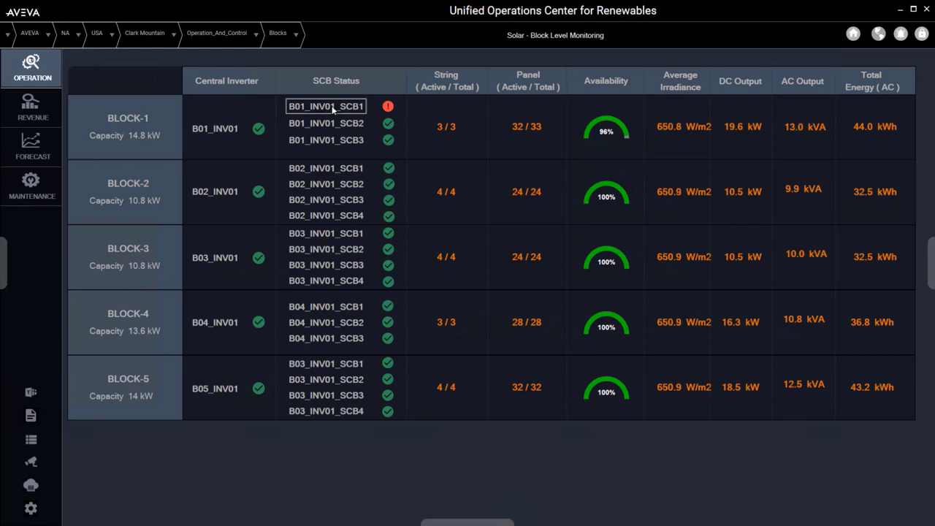
Drill into combiner box B01_INV01_SCB1, then into string B01_INV01_STR01's panel readings.
left_click(333, 109)
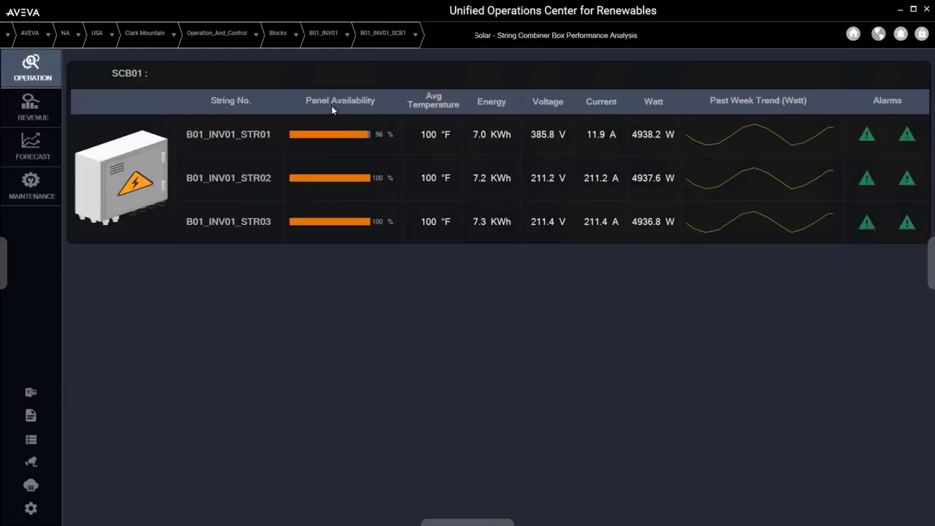
left_click(230, 133)
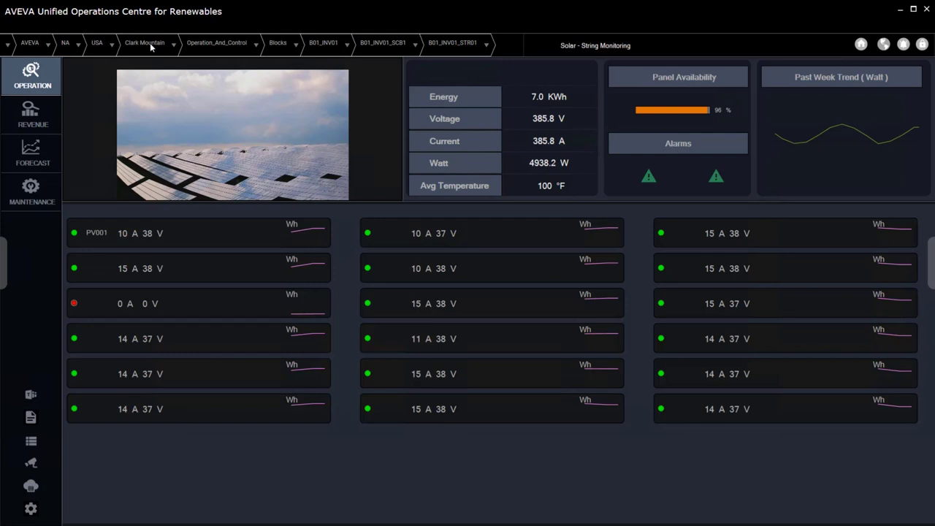
Open the Revenue dashboard's Performance Ratio chart for Blocks 1–3 over the last 6 months.
left_click(32, 107)
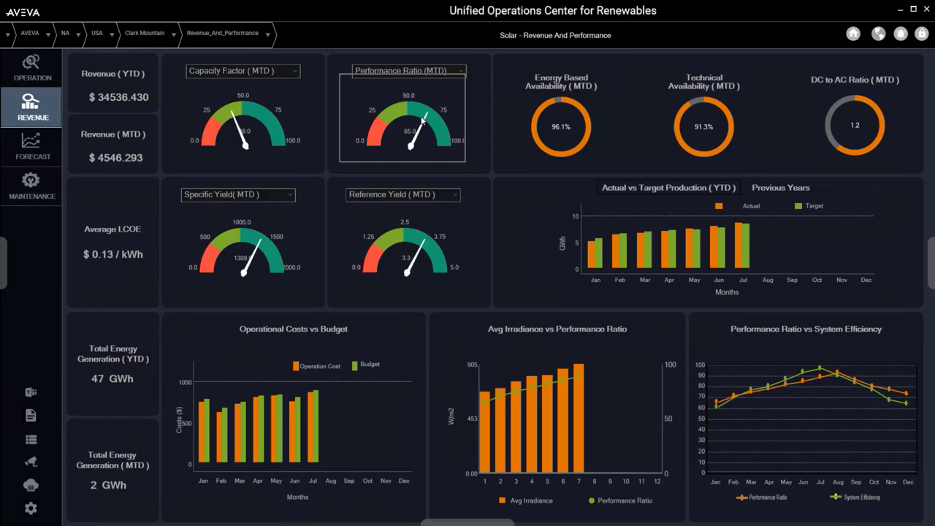
left_click(422, 121)
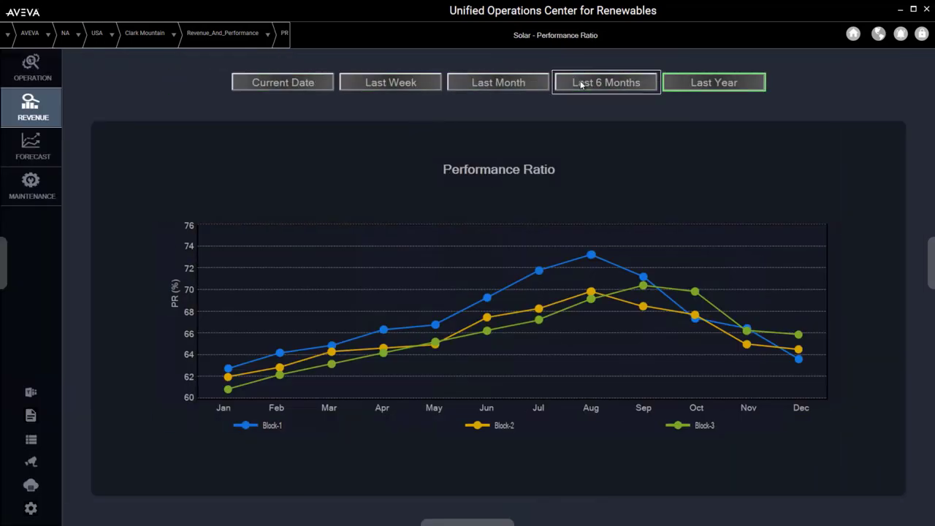
left_click(582, 85)
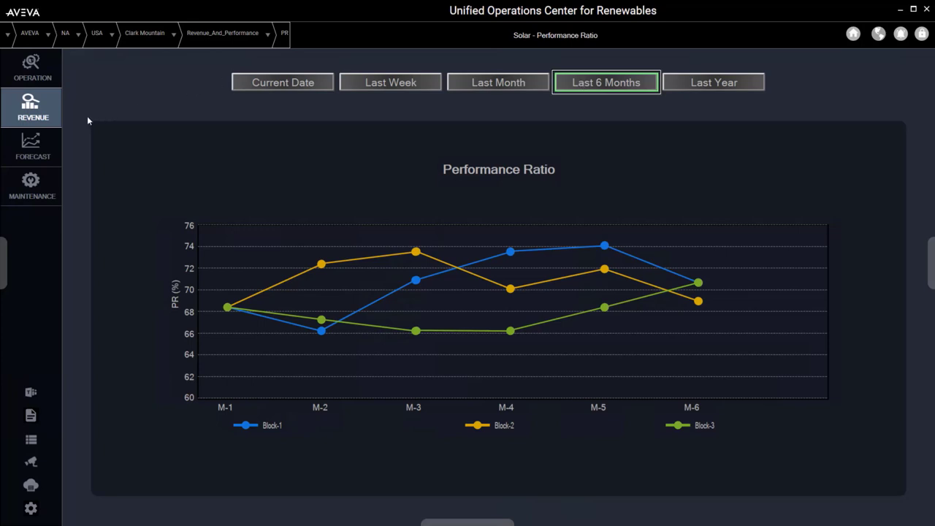
Review the Forecast dashboard, then open Maintenance and Availability showing 79% plant availability.
left_click(38, 144)
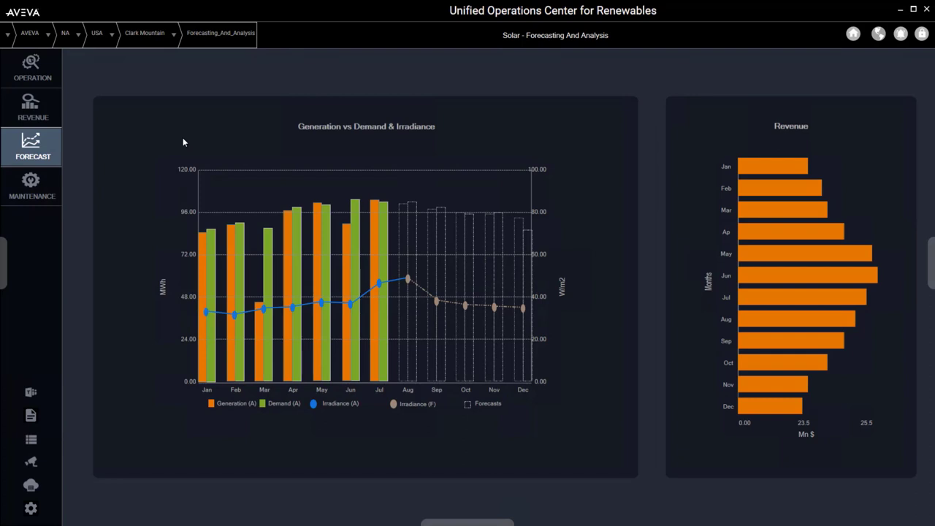
left_click(33, 188)
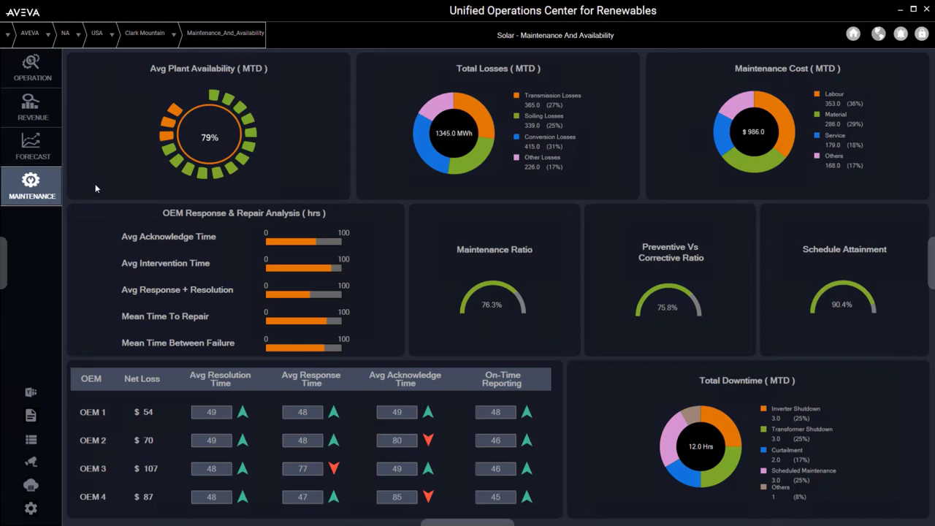
View Clark Mountain's PI Vision overview and pop out its PowerFlow trend.
left_click(30, 416)
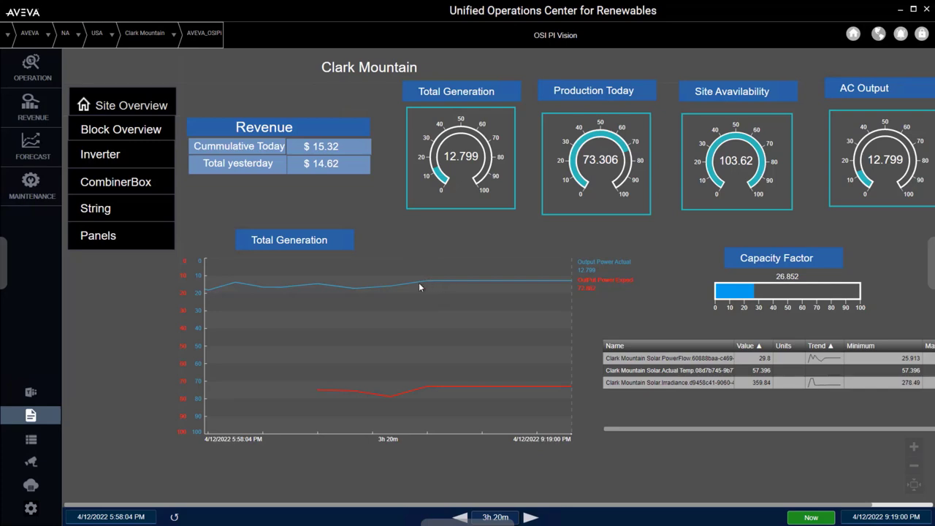
left_click(824, 358)
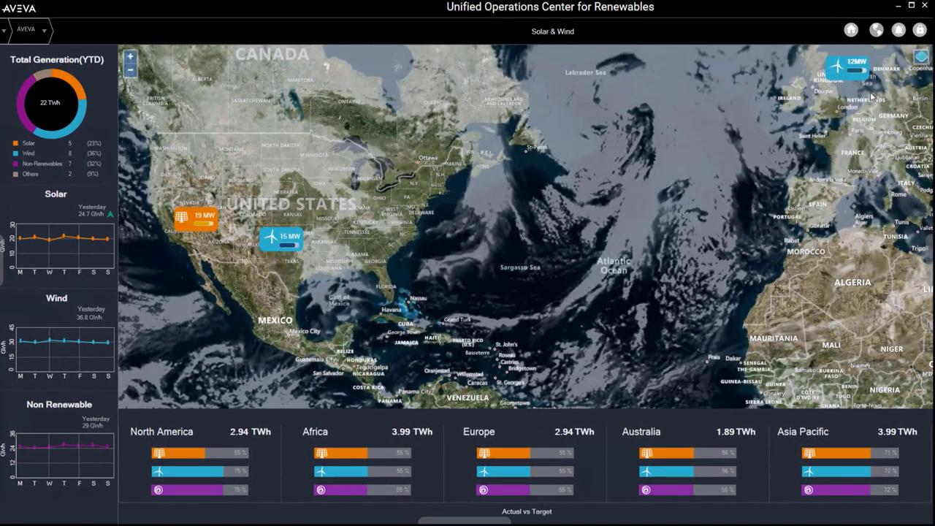
Pan the global map and open the Yorkshire_Coast wind farm's operations view.
left_click_drag(870, 96, 832, 118)
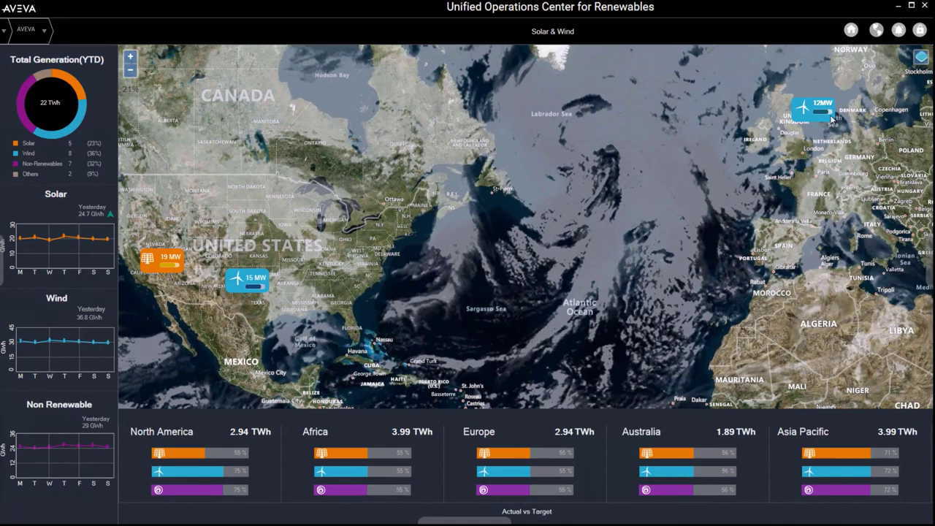
left_click(832, 118)
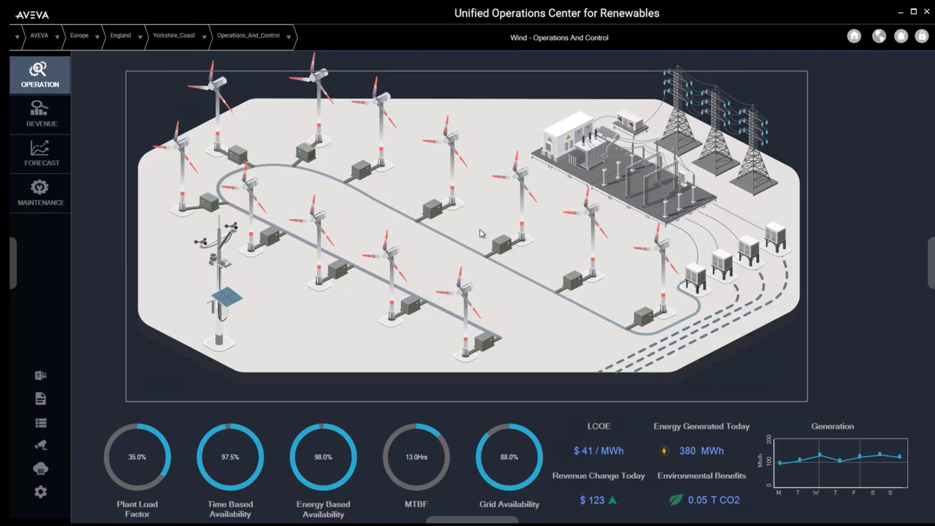
Open turbine WTG001's performance, then its GB01 gearbox and converter details.
left_click(389, 227)
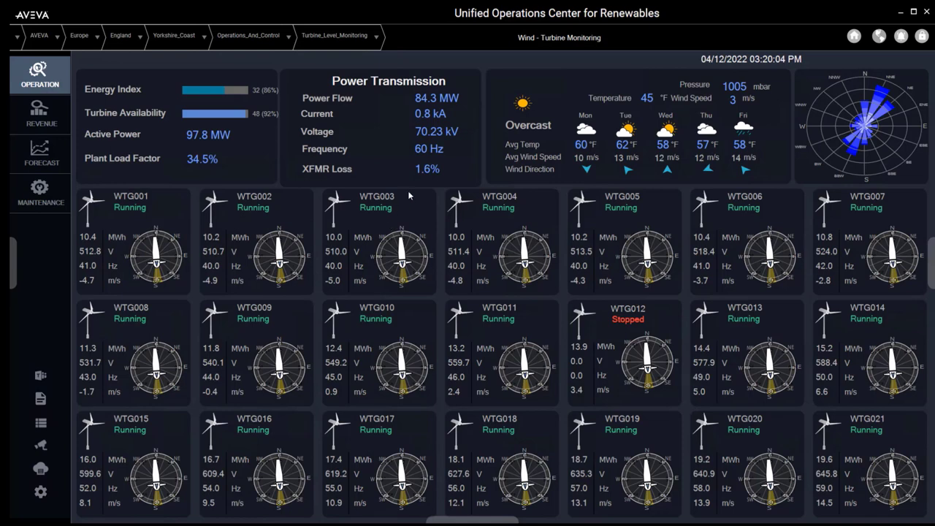
left_click(153, 220)
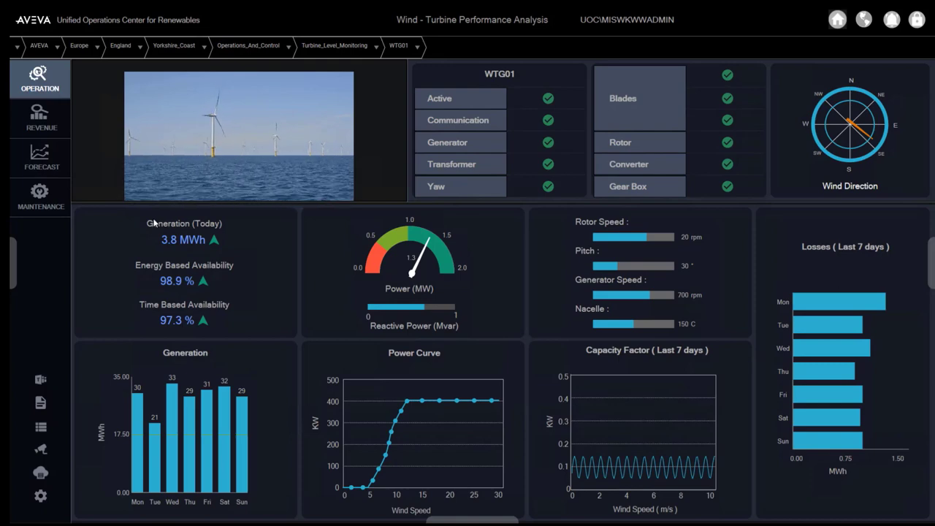
left_click(418, 48)
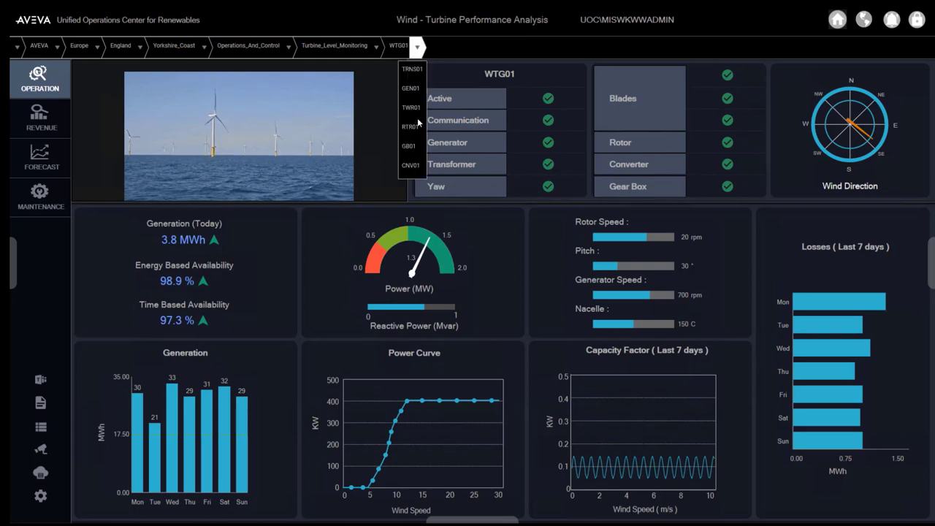
left_click(409, 145)
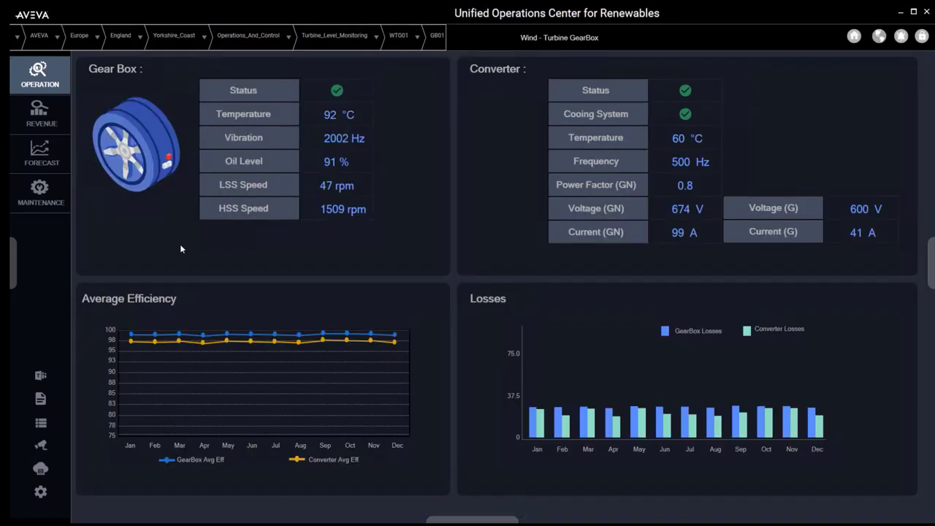
Open incident 456 in Work Task Management, view its SOP workflow map, then close it.
left_click(41, 494)
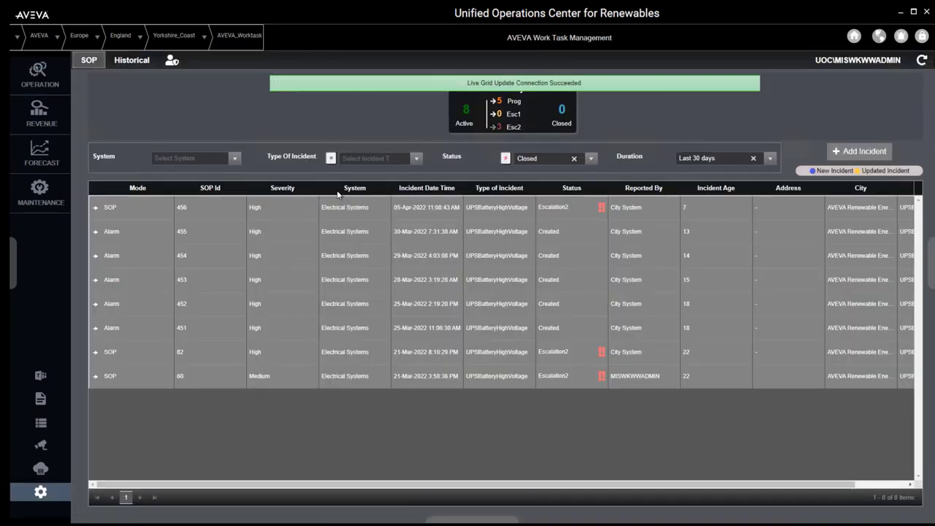
left_click(352, 212)
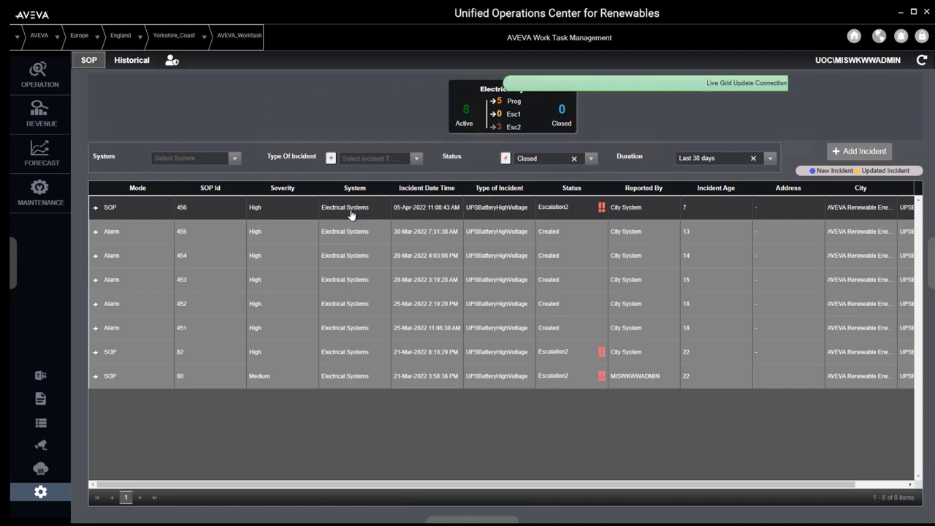
left_click(351, 211)
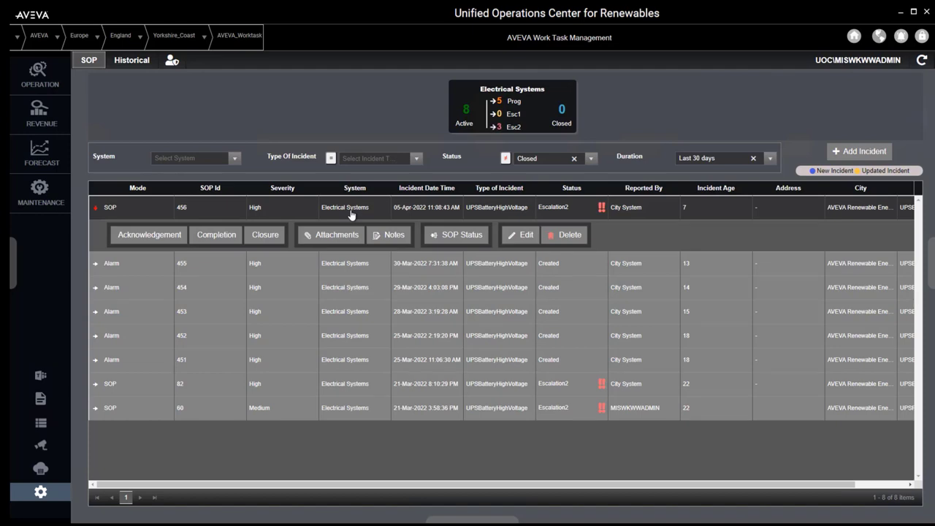
left_click(460, 237)
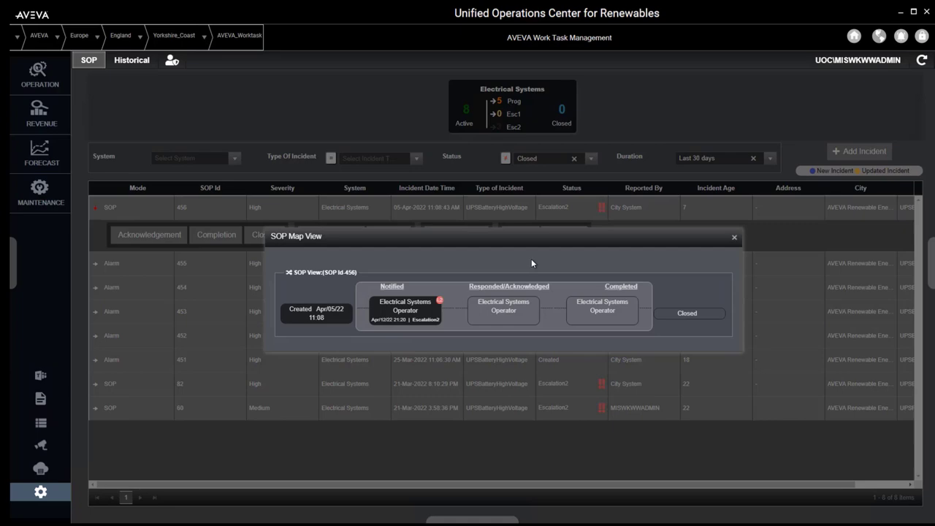
left_click(736, 237)
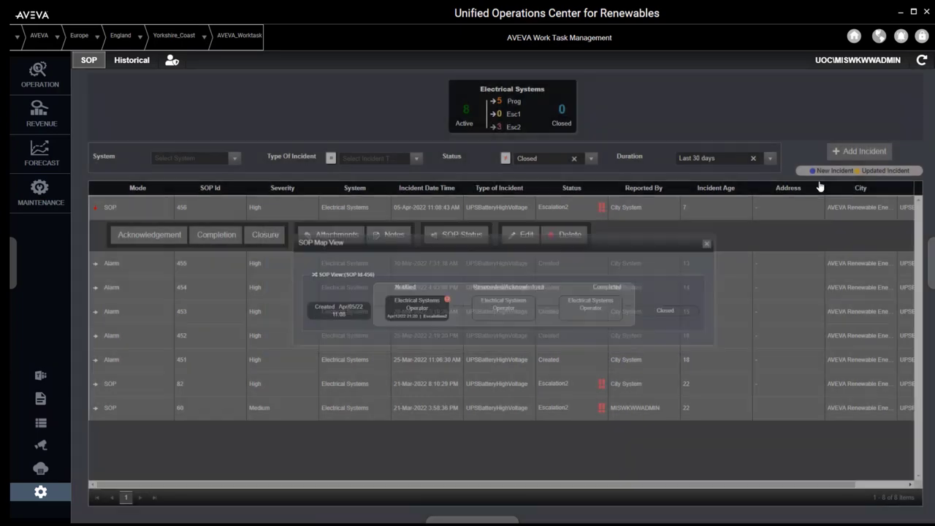